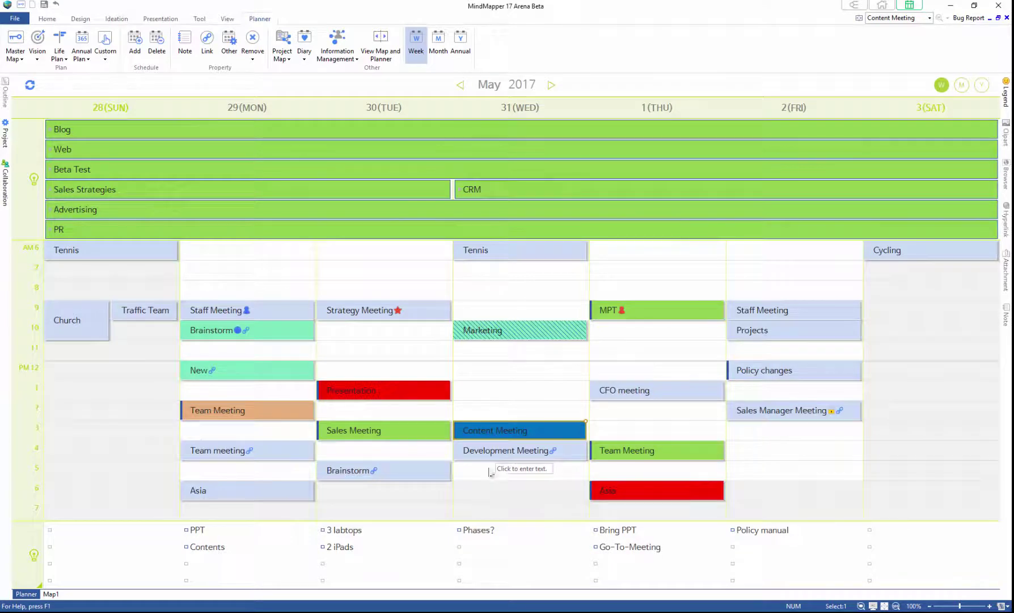
Open the Exhibition X Prep map from the Content Meeting event, then return to the weekly planner
double_click(457, 430)
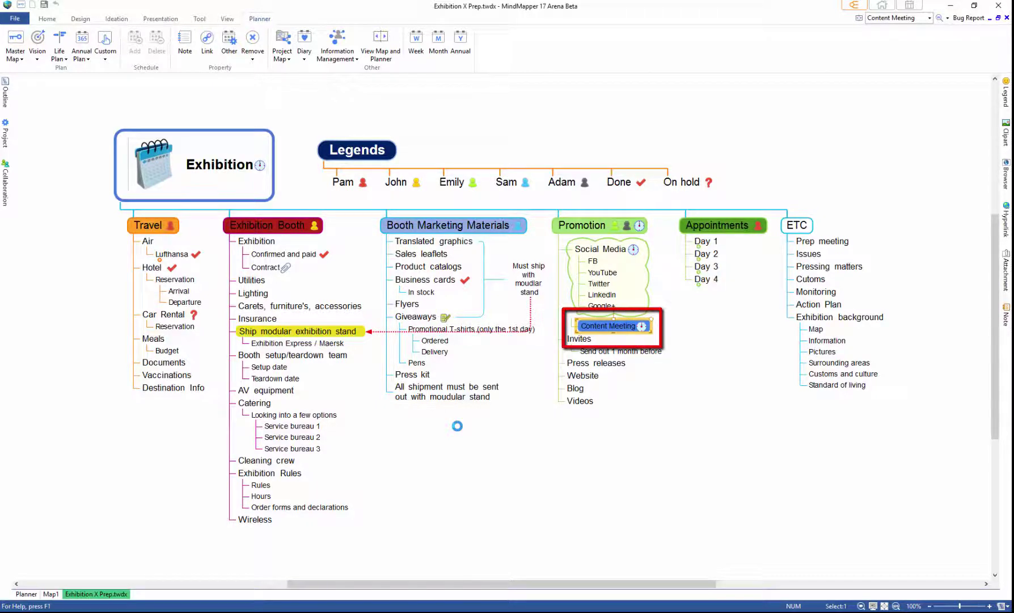
click(911, 7)
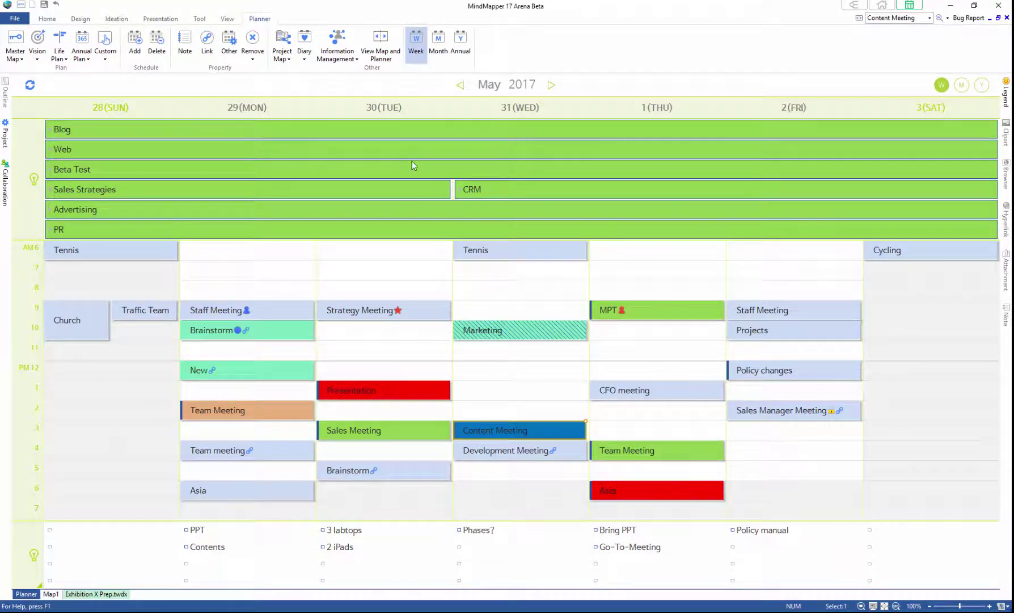
In side-by-side view, add Status Meeting under Website and schedule it Monday at 1 PM
click(380, 44)
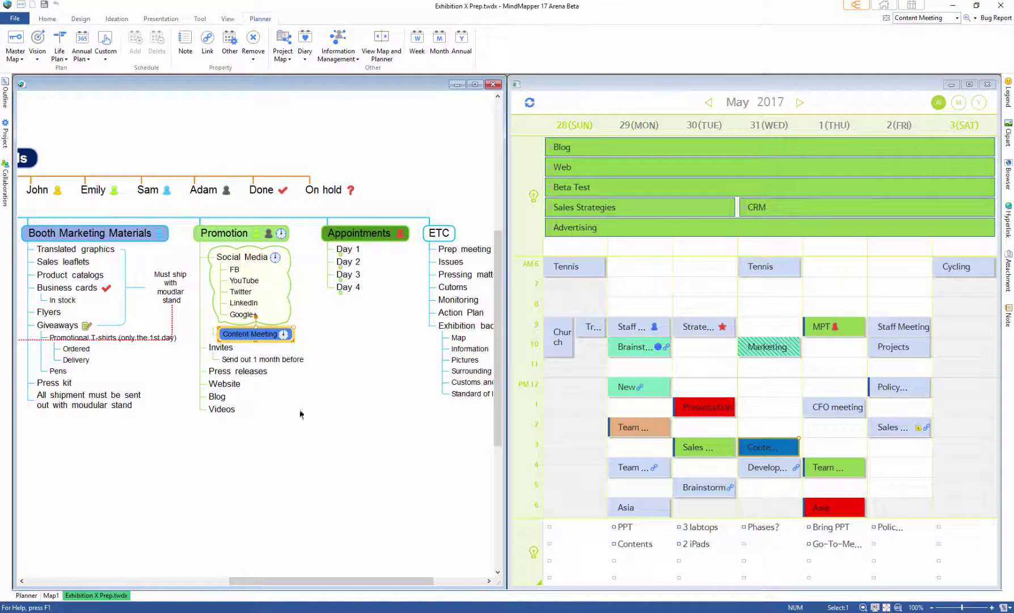
click(224, 383)
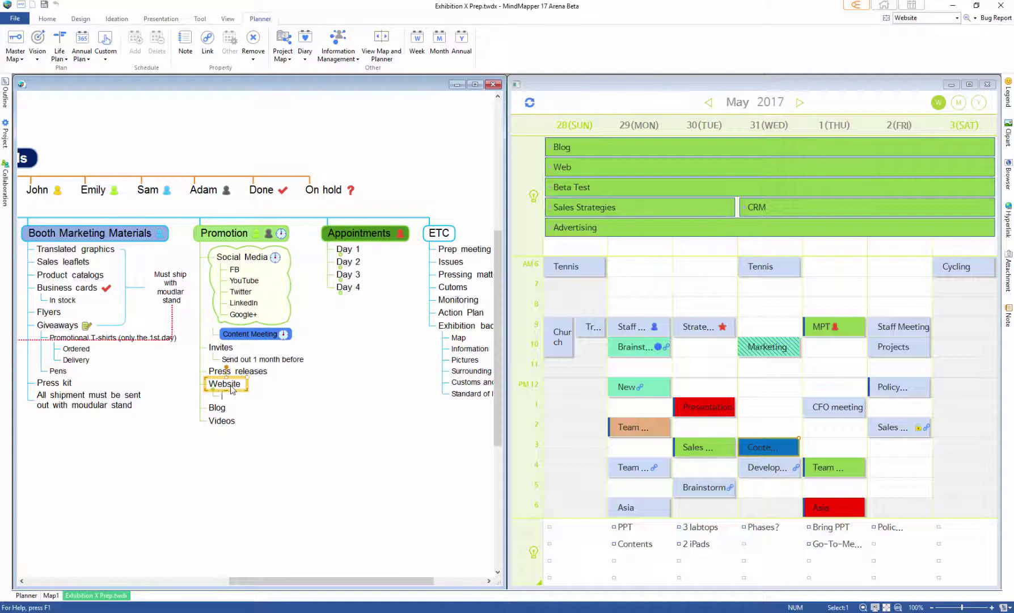
text(Status Me)
text(eting)
key(Return)
click(256, 395)
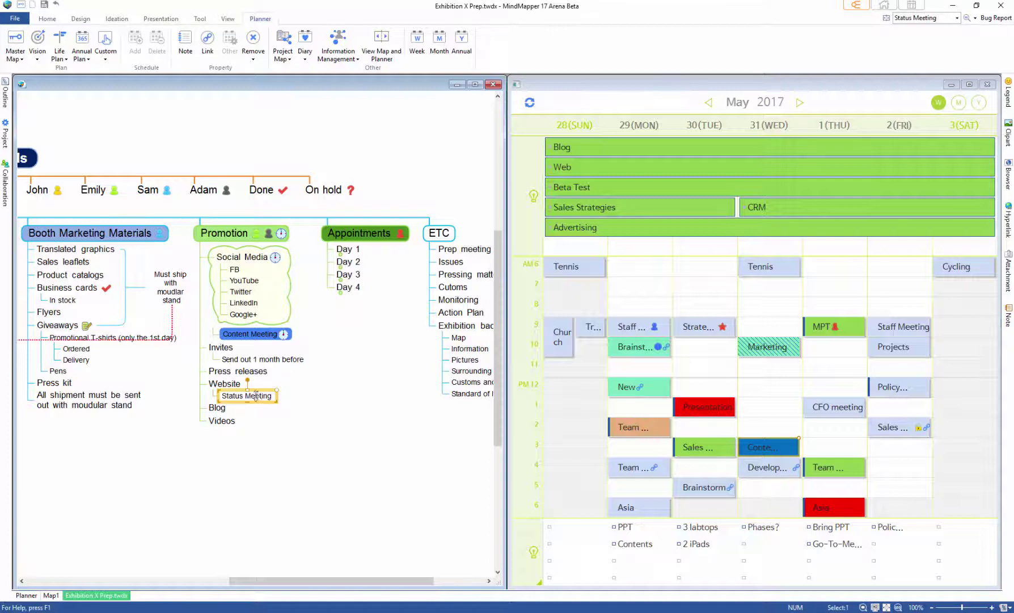
drag(256, 395, 626, 409)
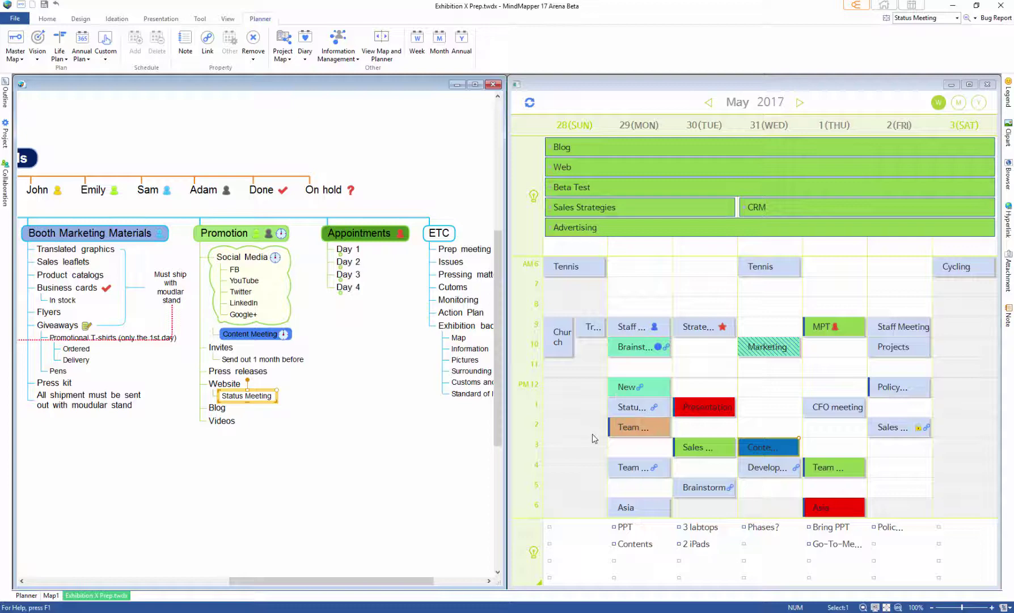
Create a Budget event Tuesday at 11 AM and attach it as a topic under Videos
double_click(708, 368)
text(Budget)
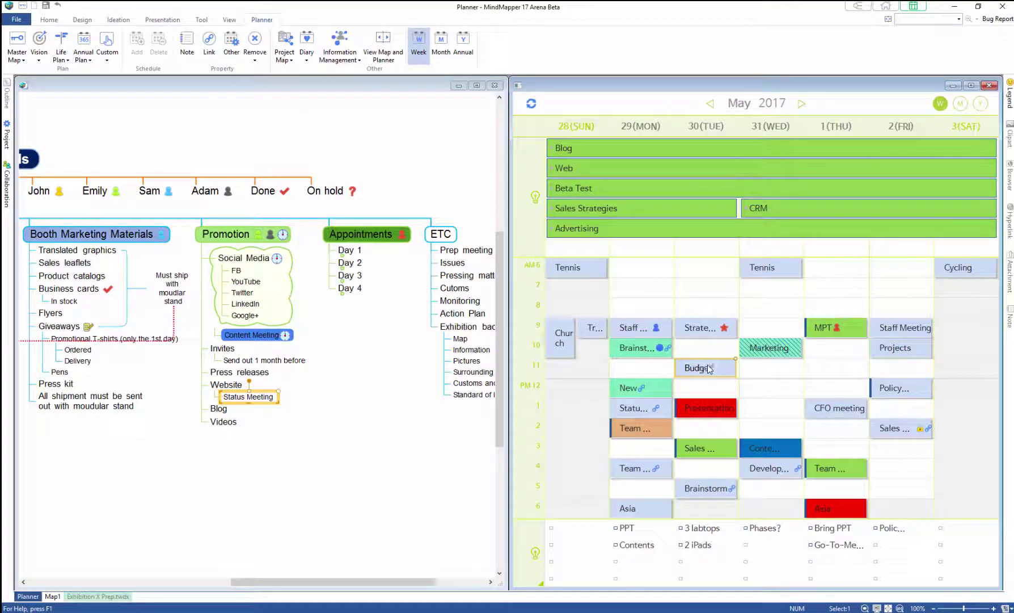
key(Return)
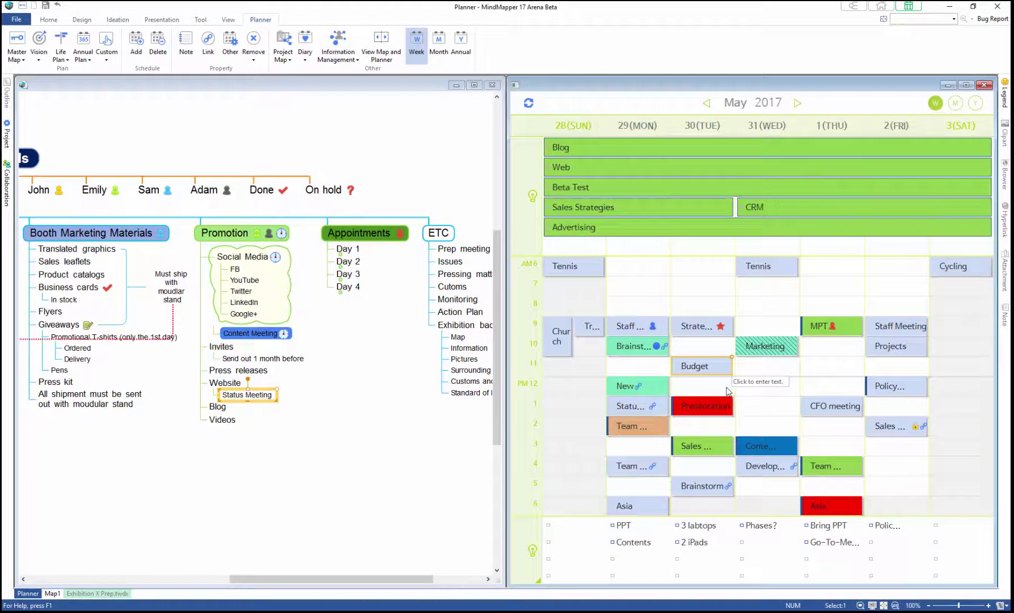
click(244, 422)
text(Standard of living)
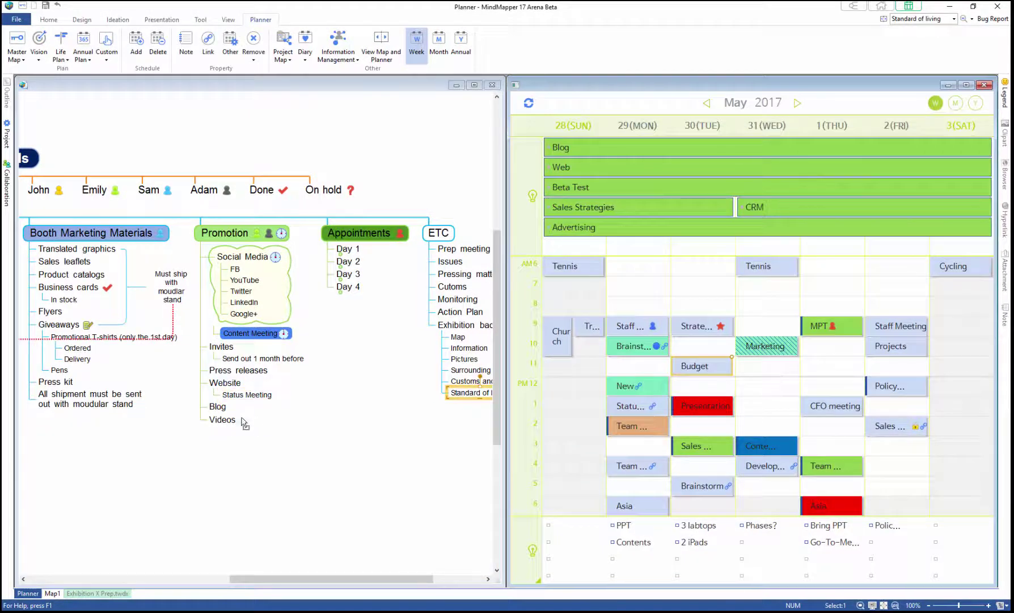
click(225, 421)
drag(694, 366, 233, 426)
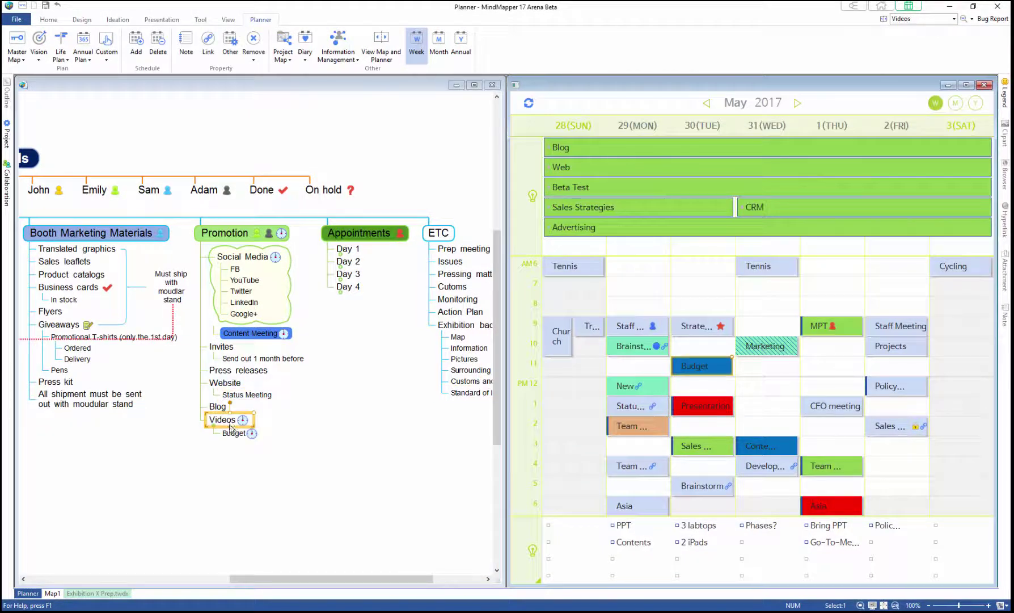
Show the Gantt schedule pane above the mind map via the View options
click(228, 18)
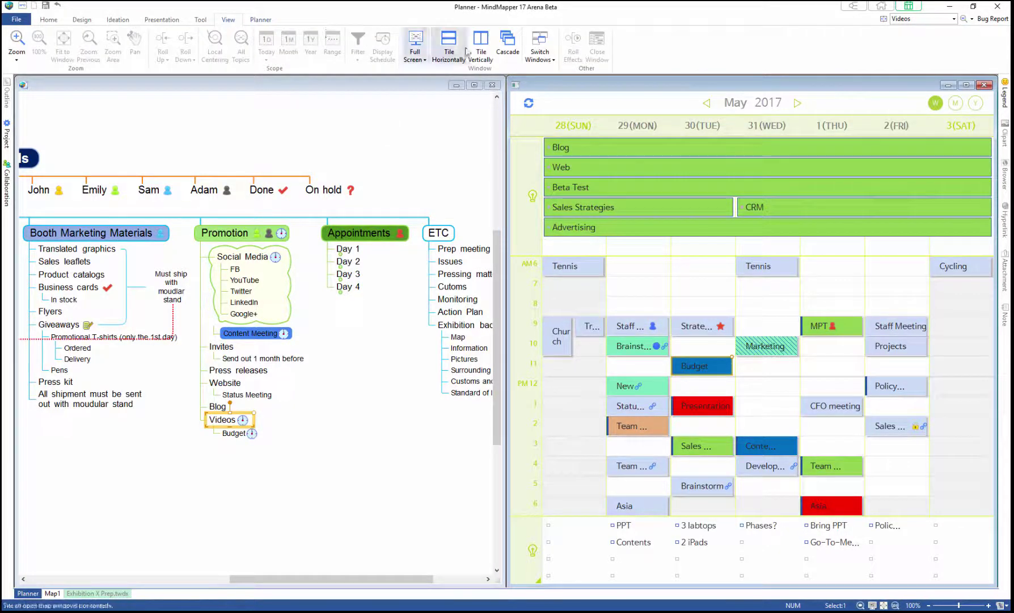
click(425, 122)
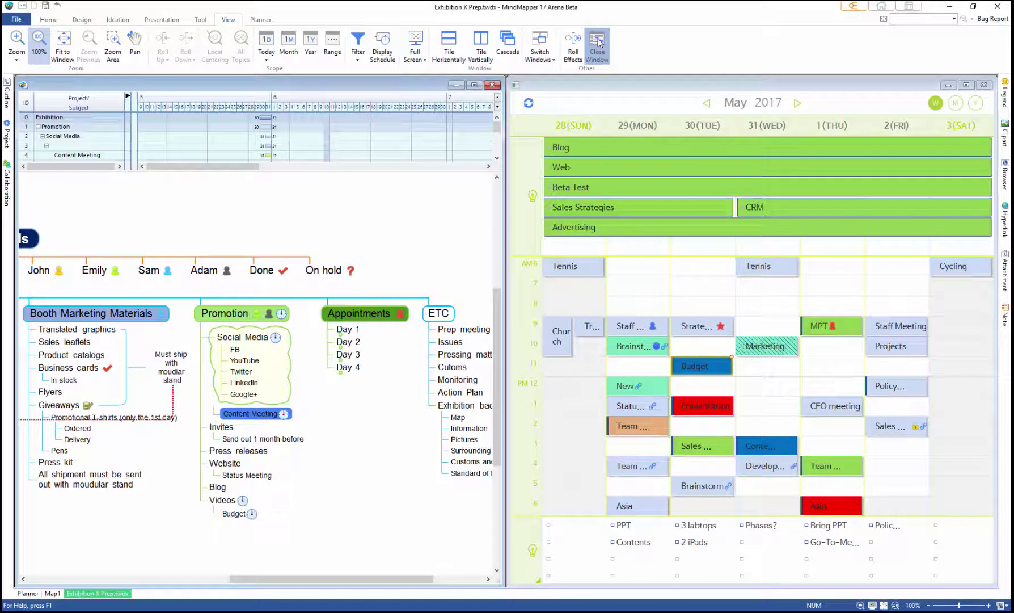